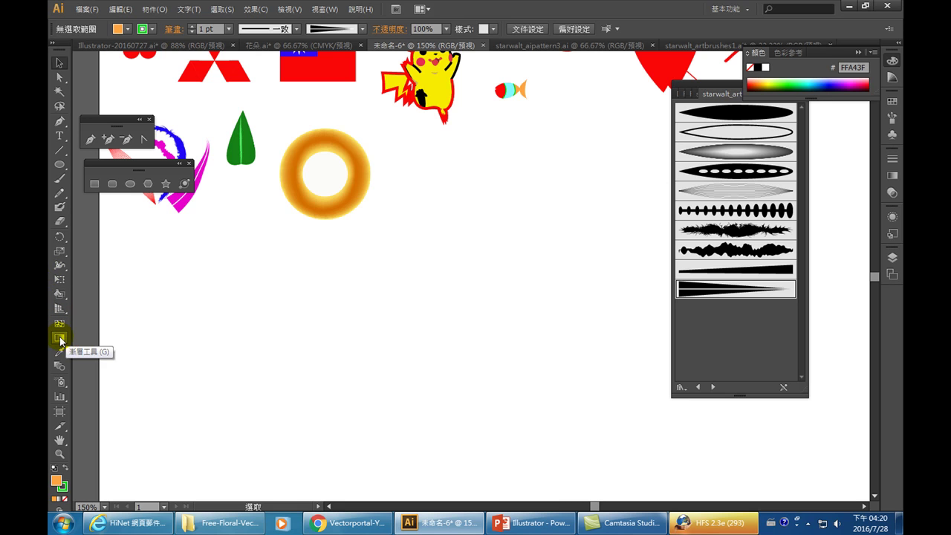
Draw an orange square on the empty canvas with the Rectangle tool.
{"action": "left_click", "coordinate": [59, 164]}
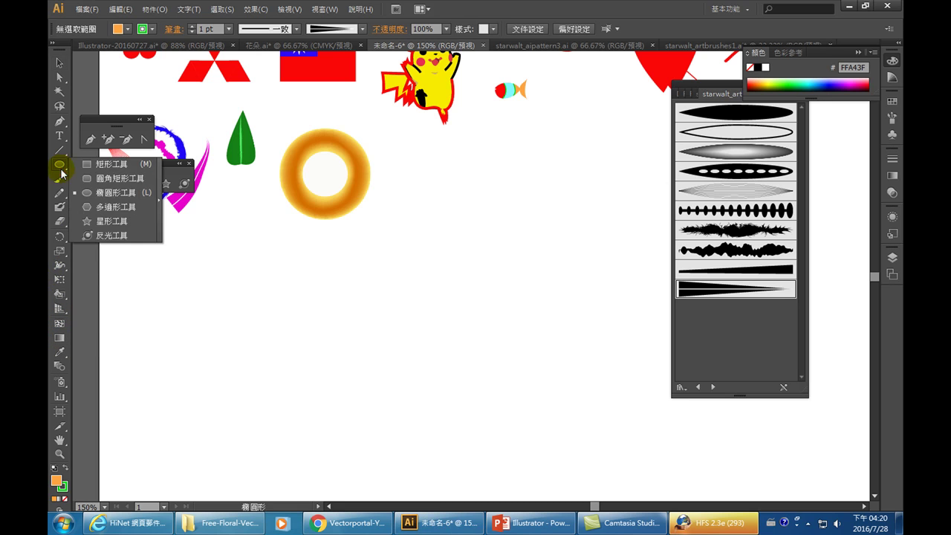
{"action": "left_click", "coordinate": [94, 164]}
{"action": "left_click_drag", "start_coordinate": [187, 300], "coordinate": [287, 398]}
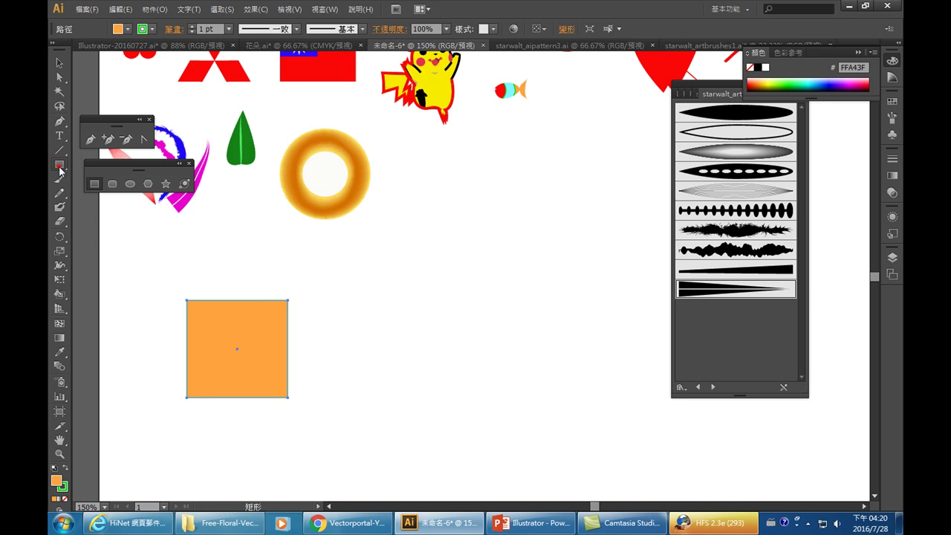
Draw an orange 12-point star beside the square and nudge it down and right.
{"action": "left_click", "coordinate": [59, 166]}
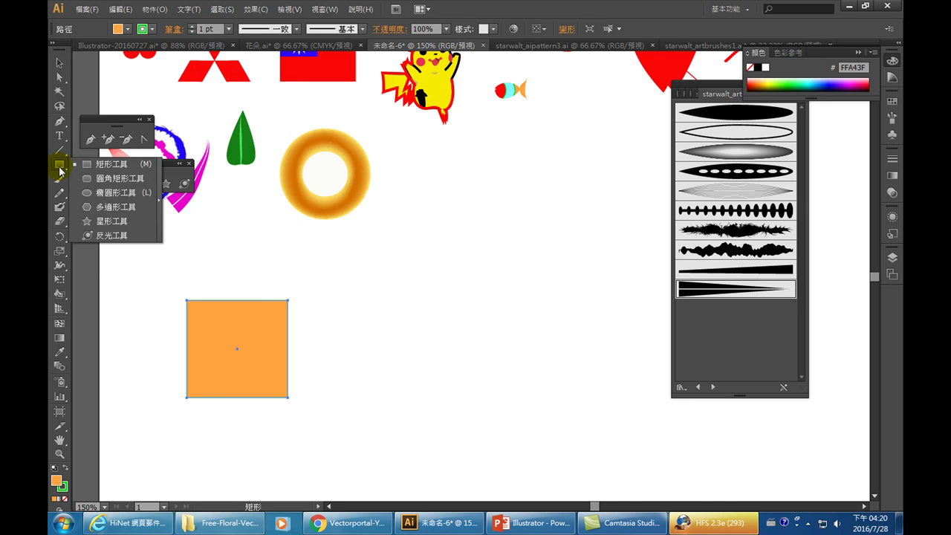
{"action": "left_click", "coordinate": [112, 221]}
{"action": "mouse_move", "coordinate": [382, 314]}
{"action": "left_mouse_down"}
{"action": "mouse_move", "coordinate": [410, 365]}
{"action": "mouse_move", "coordinate": [404, 356]}
{"action": "left_mouse_up"}
{"action": "key", "text": "v"}
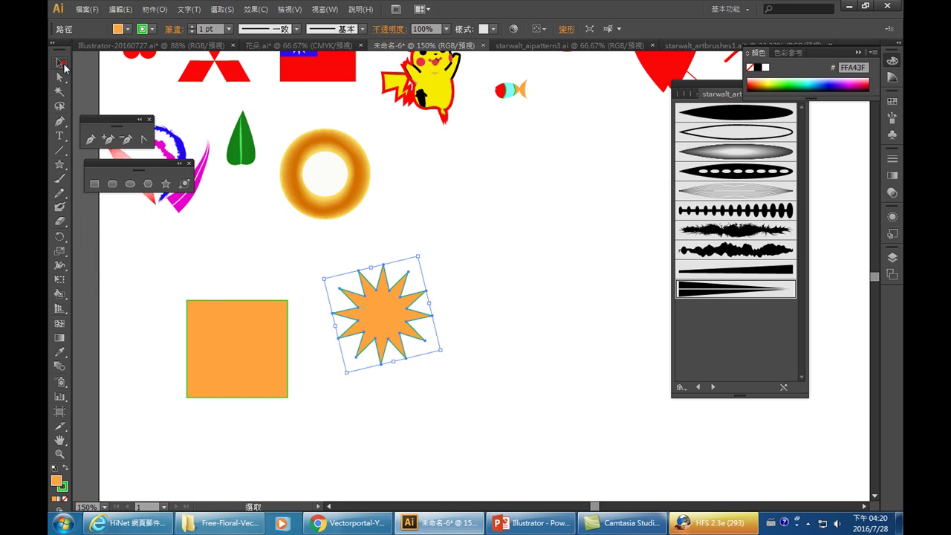
{"action": "left_click_drag", "start_coordinate": [397, 321], "coordinate": [428, 345]}
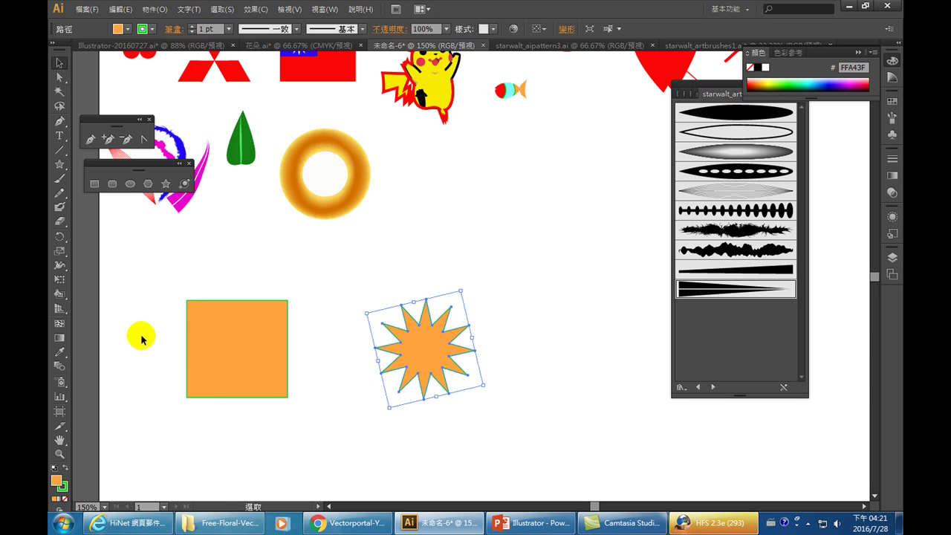
Test-blend the orange square into the star, then delete all the blended shapes.
{"action": "left_click", "coordinate": [60, 370]}
{"action": "left_click", "coordinate": [226, 341]}
{"action": "left_click", "coordinate": [423, 357]}
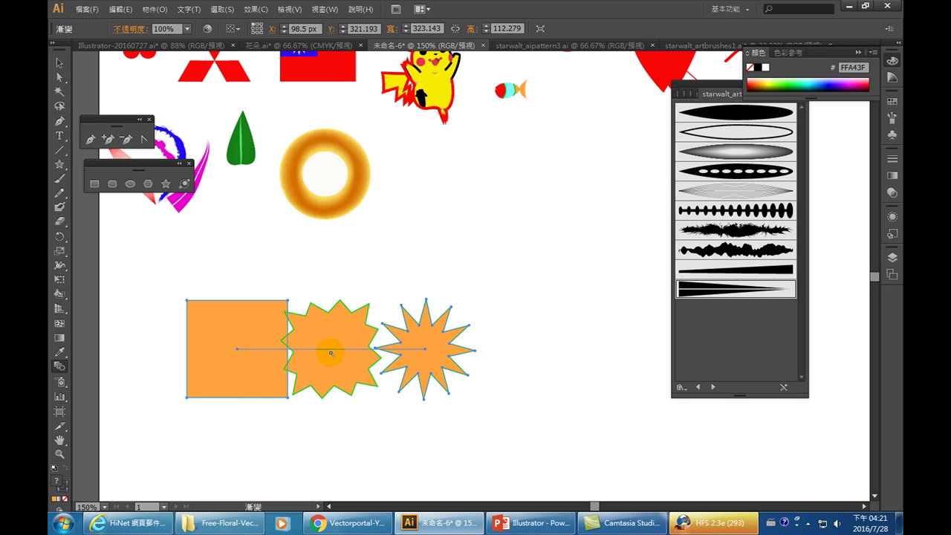
{"action": "key", "text": "Delete"}
{"action": "left_click", "coordinate": [130, 184]}
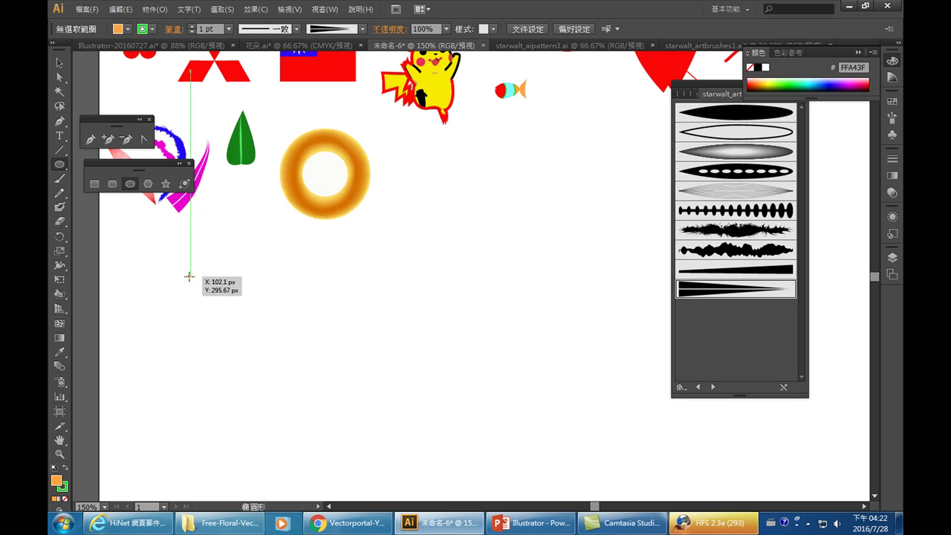
Draw a small orange circle and Alt-drag a copy to the right on the same row.
{"action": "left_click_drag", "start_coordinate": [189, 276], "coordinate": [212, 298]}
{"action": "left_click", "coordinate": [60, 63]}
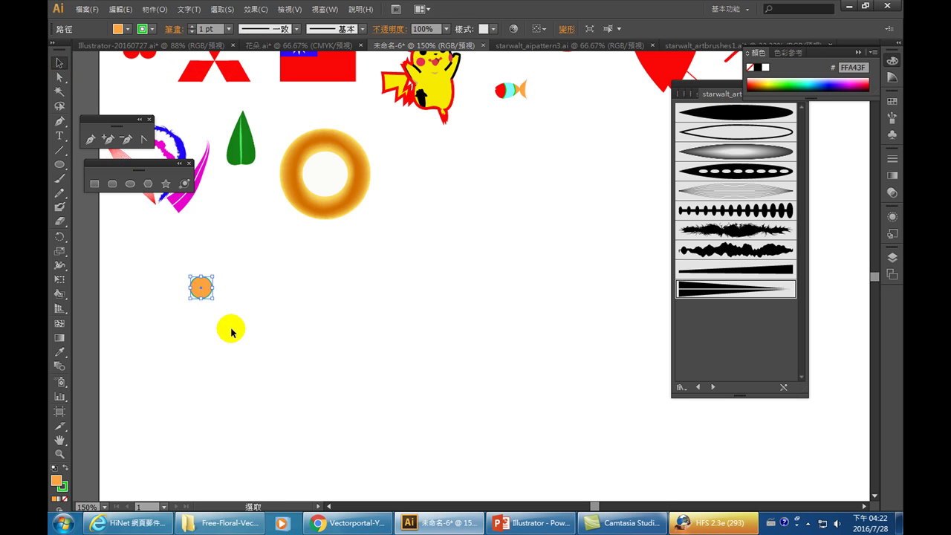
{"action": "left_click", "coordinate": [208, 297]}
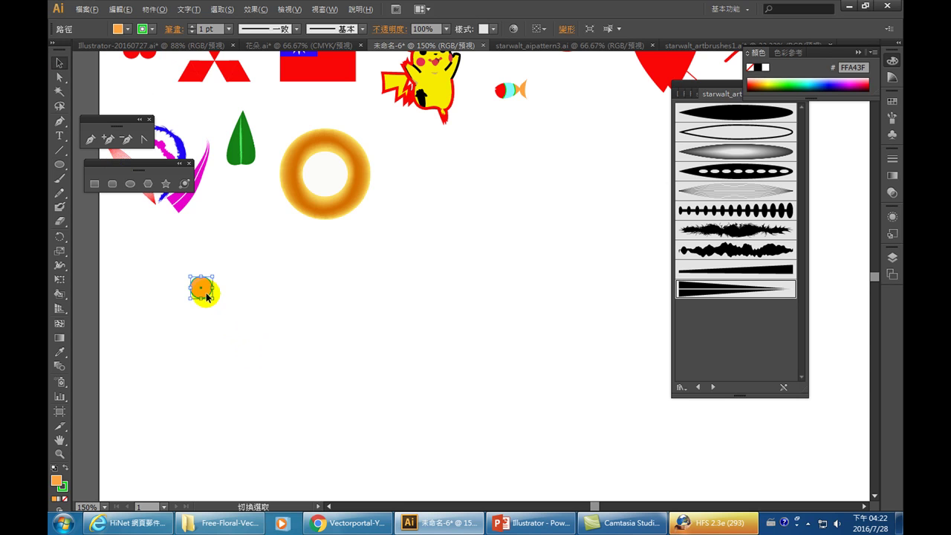
{"action": "mouse_move", "coordinate": [208, 297]}
{"action": "left_mouse_down"}
{"action": "mouse_move", "coordinate": [410, 308]}
{"action": "mouse_move", "coordinate": [413, 295]}
{"action": "left_mouse_up"}
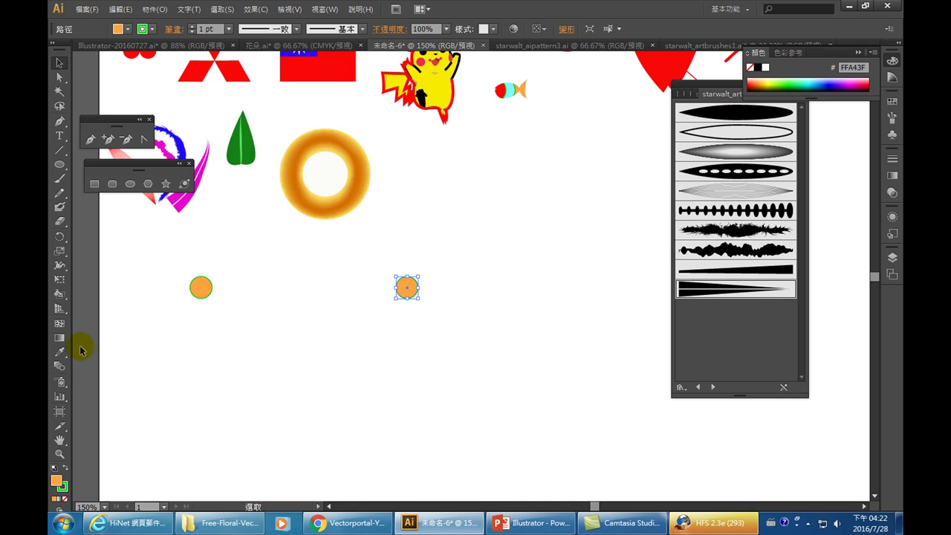
Blend the left circle into the right one to make a row of ten circles.
{"action": "left_click", "coordinate": [60, 367]}
{"action": "left_click", "coordinate": [202, 289]}
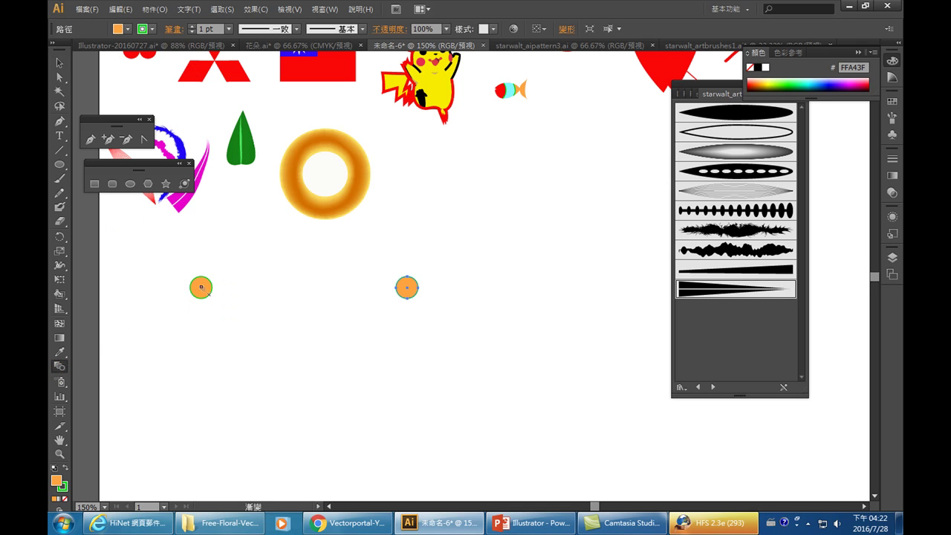
{"action": "left_click", "coordinate": [409, 288]}
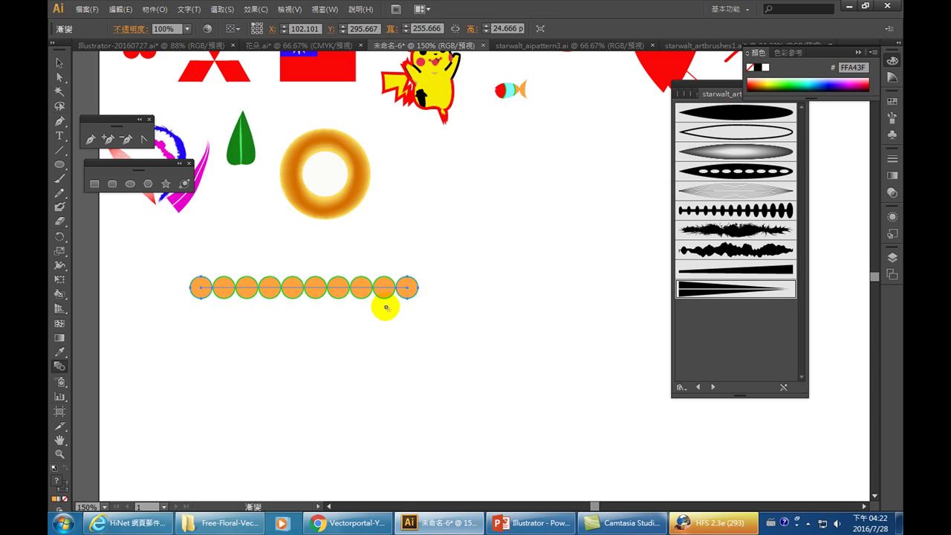
Alt-drag a copy of the circle row lower and blend the top row into it.
{"action": "left_click", "coordinate": [60, 64]}
{"action": "left_click_drag", "start_coordinate": [335, 290], "coordinate": [334, 423]}
{"action": "left_click", "coordinate": [60, 367]}
{"action": "left_click", "coordinate": [252, 287]}
{"action": "left_click", "coordinate": [246, 425]}
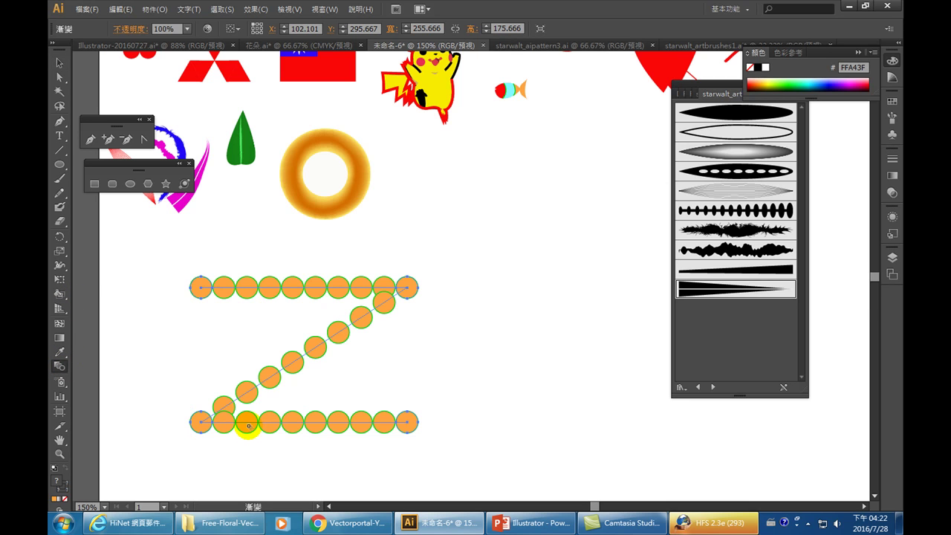
Undo the diagonal blend and the copied bottom row, leaving only the top row.
{"action": "key", "text": "ctrl+z"}
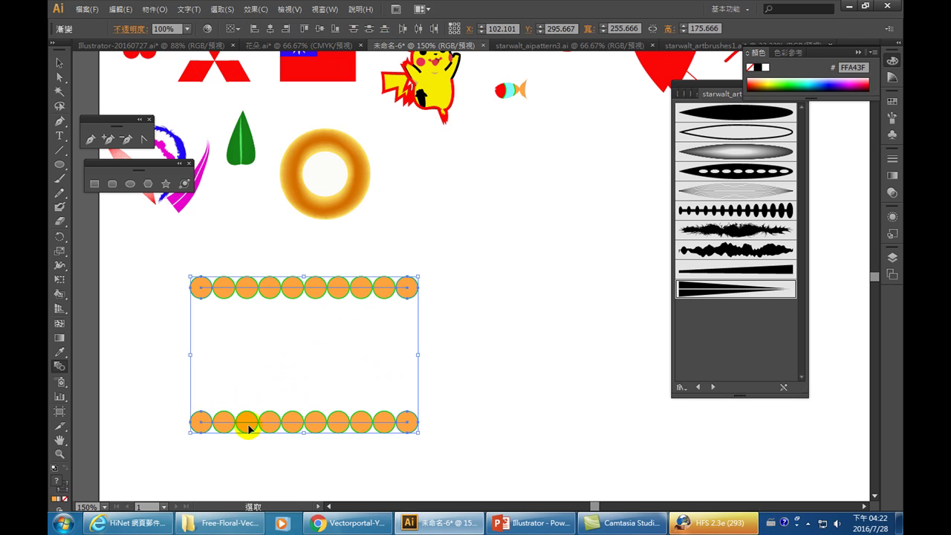
{"action": "key", "text": "ctrl+z"}
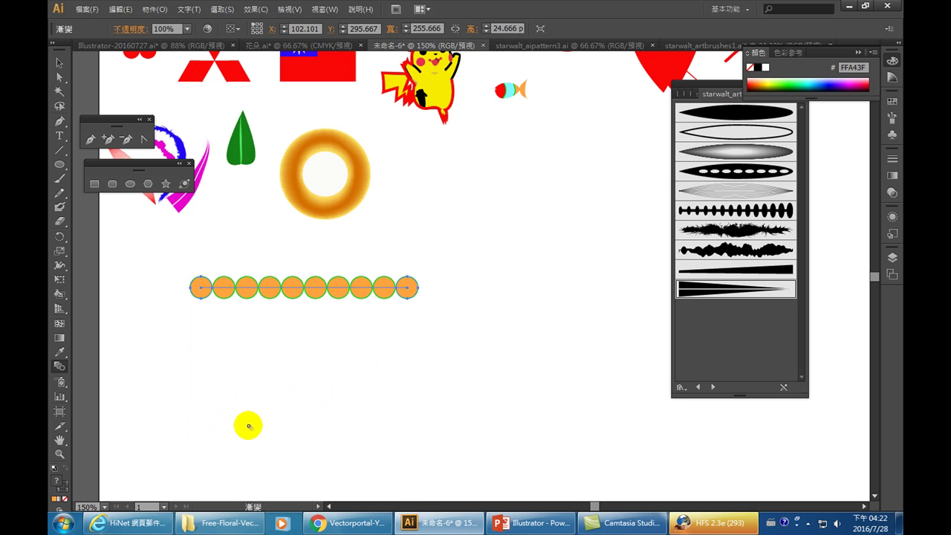
{"action": "left_click", "coordinate": [60, 65]}
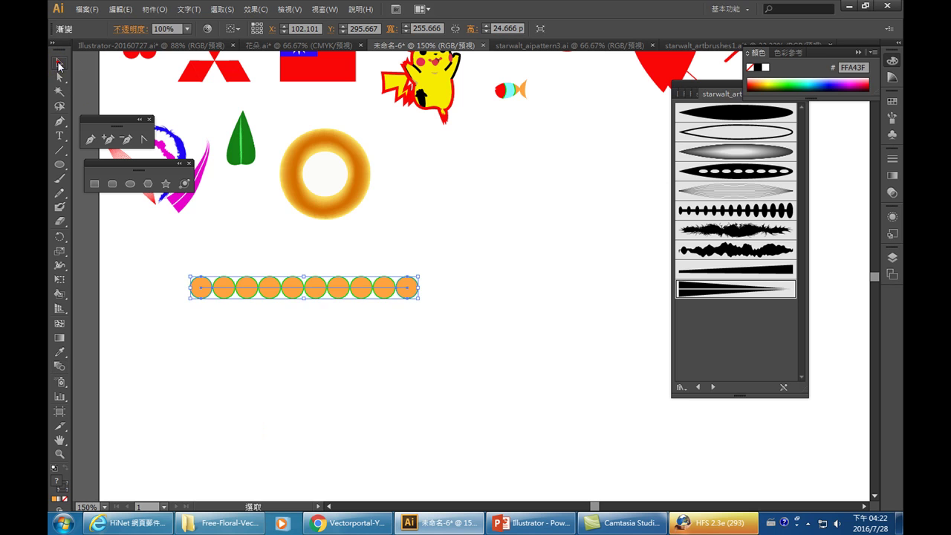
{"action": "right_click", "coordinate": [294, 299]}
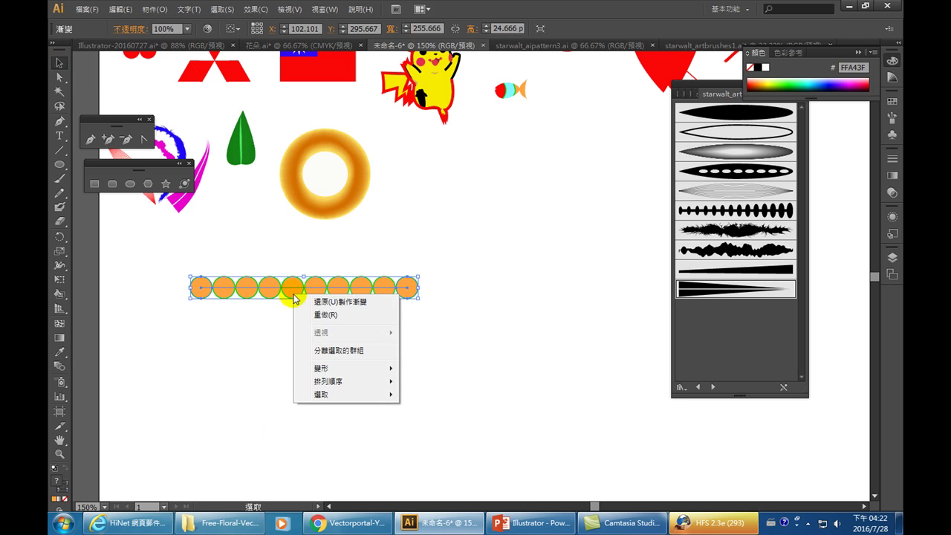
{"action": "left_click", "coordinate": [527, 370]}
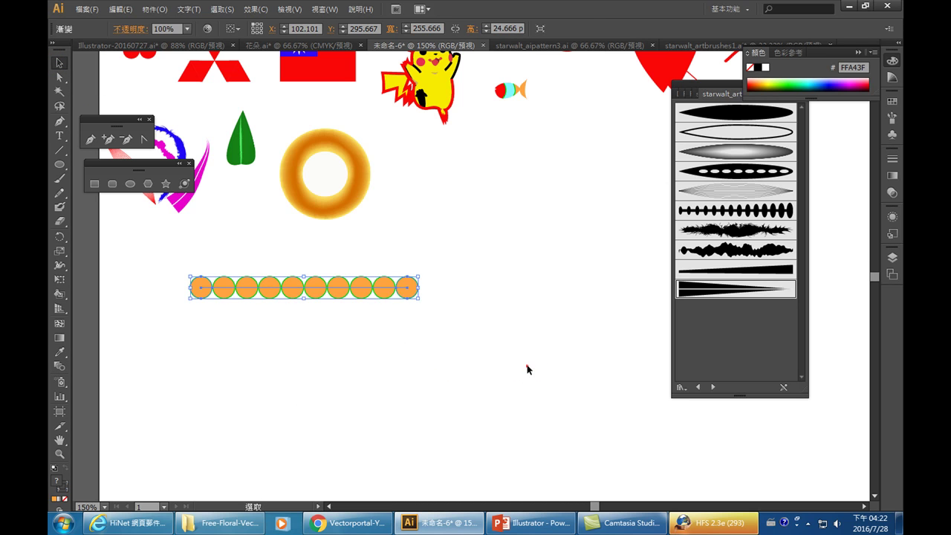
Expand the blended row with Object > Expand, keeping Object and Fill checked, then deselect.
{"action": "left_click_drag", "start_coordinate": [466, 339], "coordinate": [186, 265]}
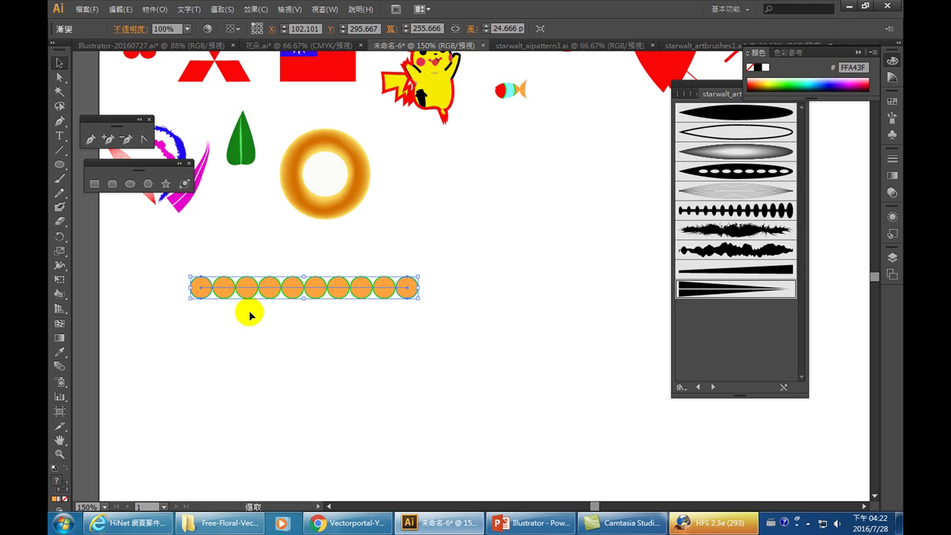
{"action": "left_click", "coordinate": [154, 9]}
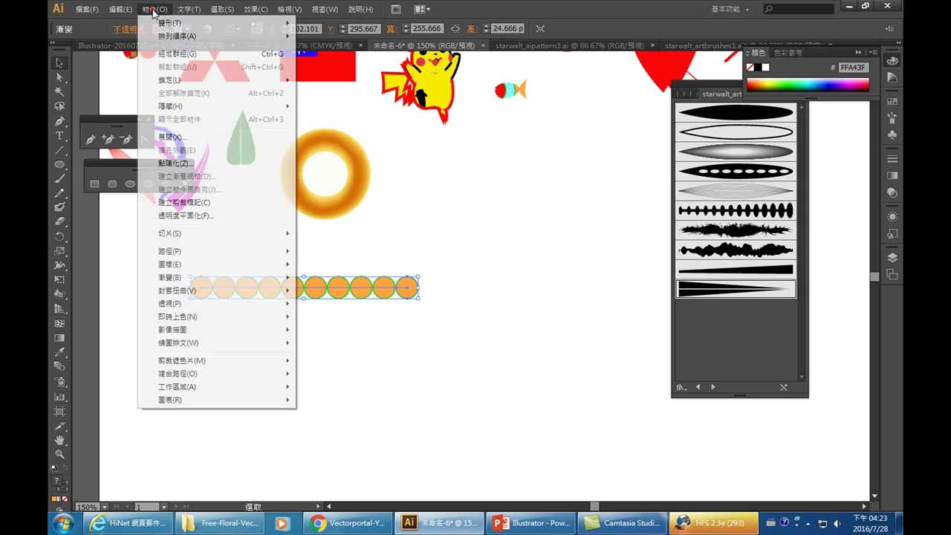
{"action": "left_click", "coordinate": [166, 139]}
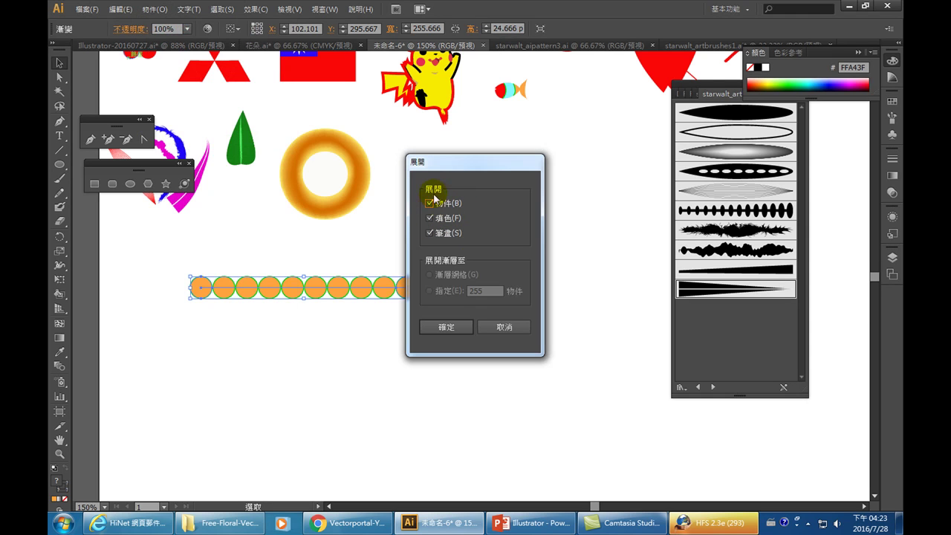
{"action": "left_click", "coordinate": [452, 325]}
{"action": "left_click", "coordinate": [361, 365]}
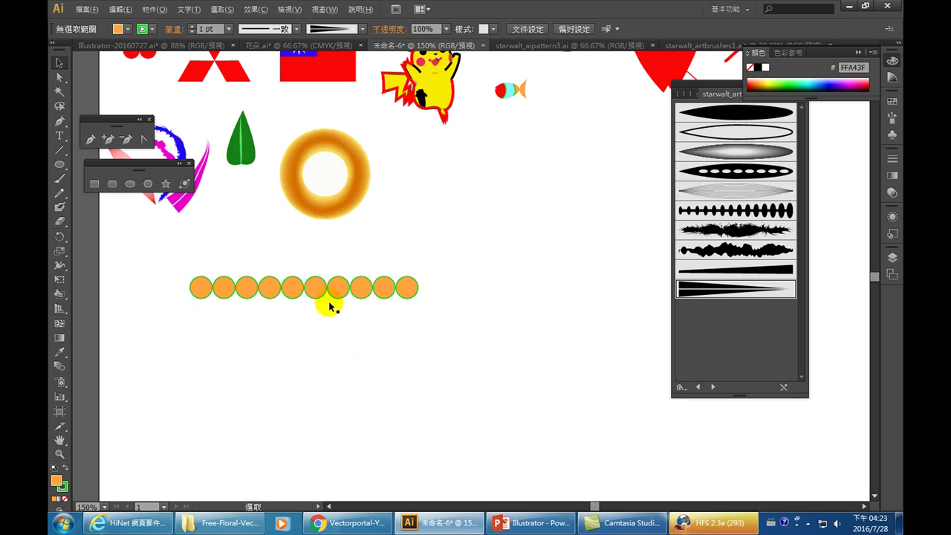
Alt-drag the expanded row near the bottom and blend both rows into a seven-by-ten circle grid.
{"action": "mouse_move", "coordinate": [335, 287]}
{"action": "left_mouse_down"}
{"action": "mouse_move", "coordinate": [342, 379]}
{"action": "mouse_move", "coordinate": [329, 426]}
{"action": "left_mouse_up"}
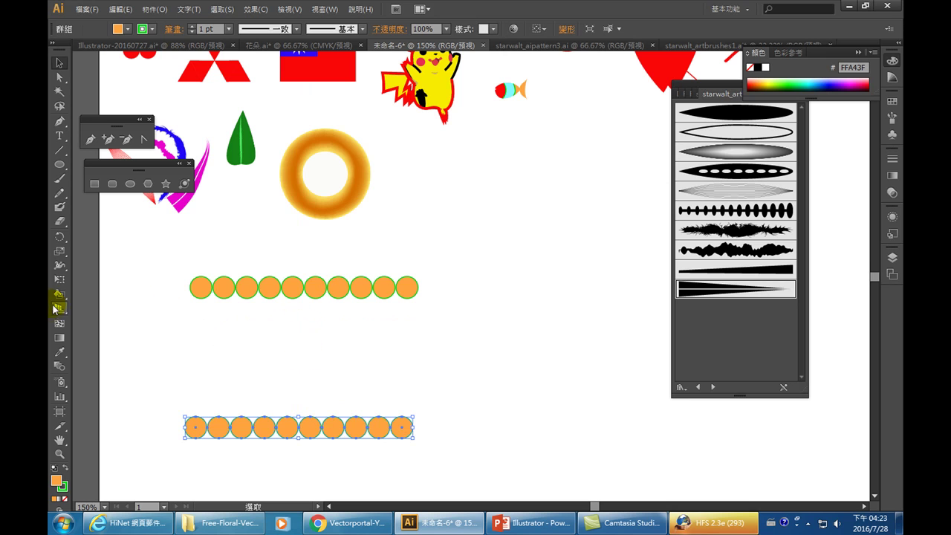
{"action": "left_click", "coordinate": [65, 365]}
{"action": "left_click", "coordinate": [242, 428]}
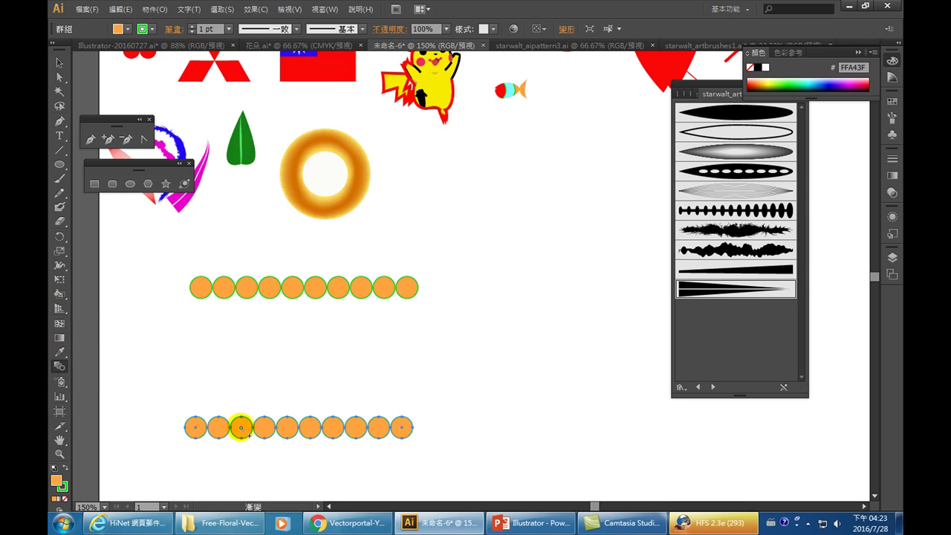
{"action": "left_click", "coordinate": [241, 427]}
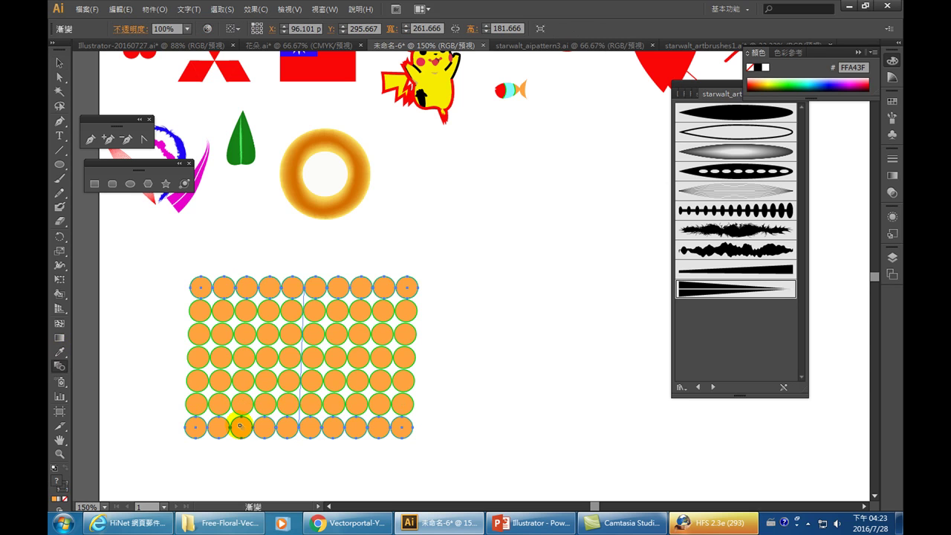